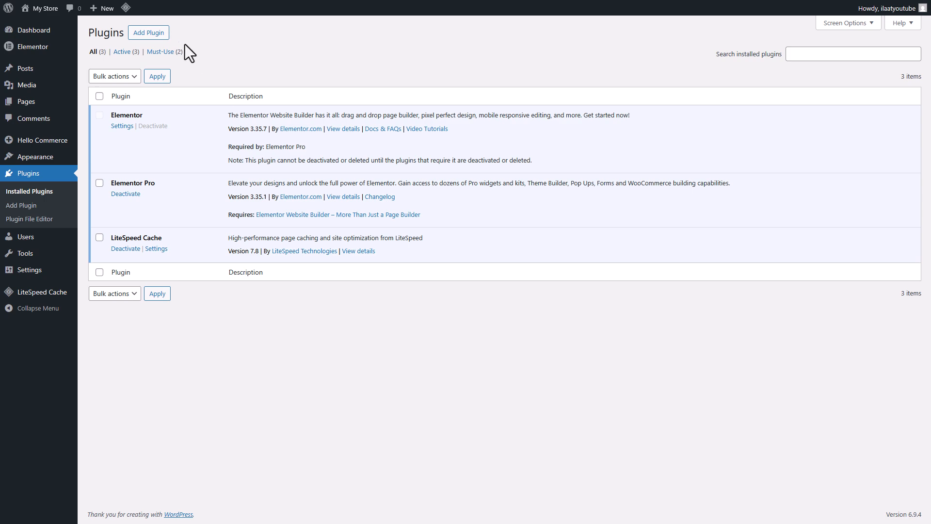
# Step: Search the plugin directory for woocommerce, then install and activate the WooCommerce plugin
pyautogui.click(145, 32)
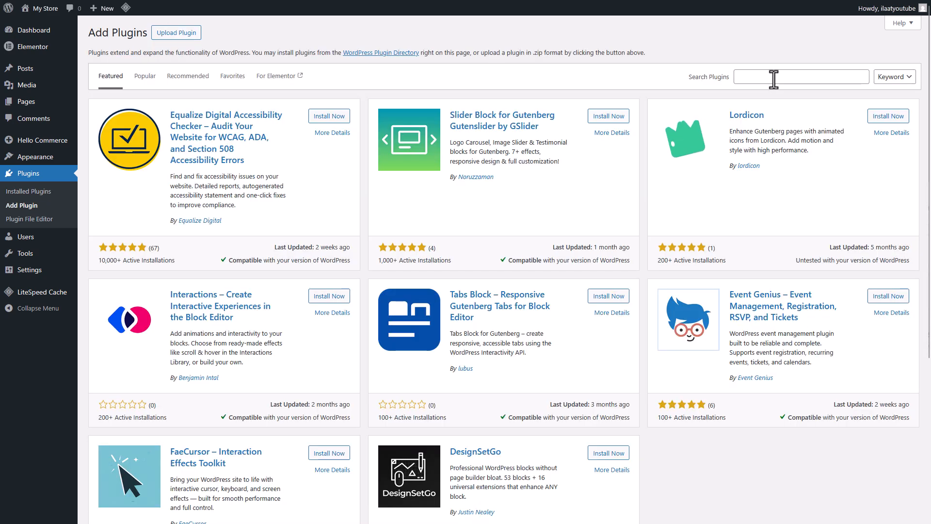
pyautogui.click(774, 79)
pyautogui.write('woo')
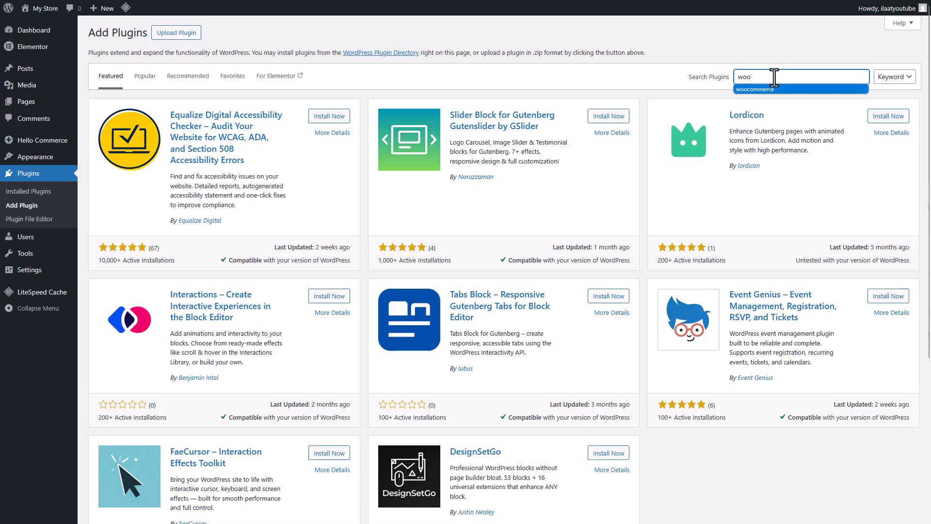
pyautogui.write('commerce')
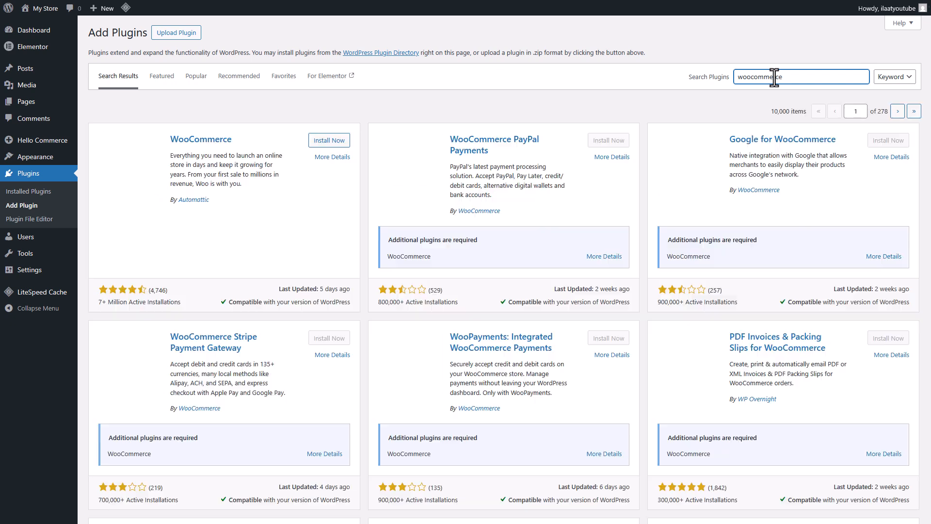
pyautogui.click(328, 141)
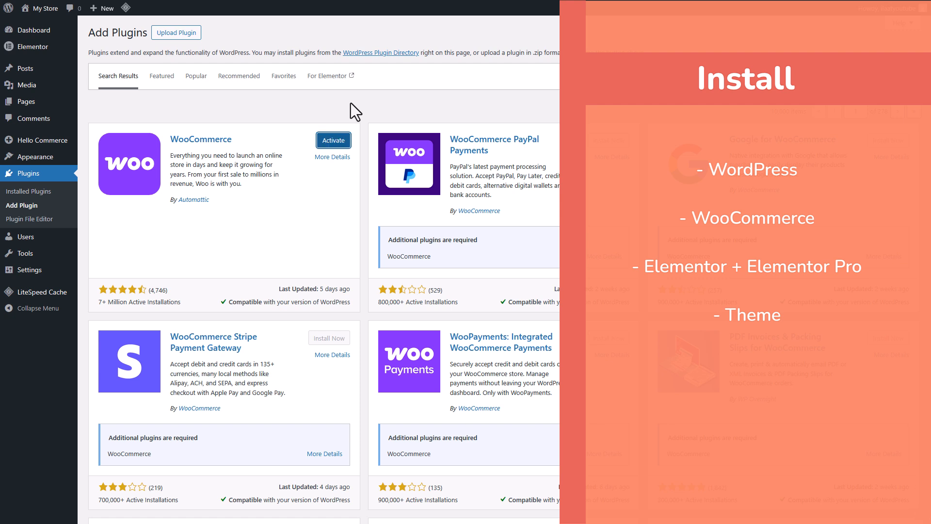
pyautogui.click(333, 142)
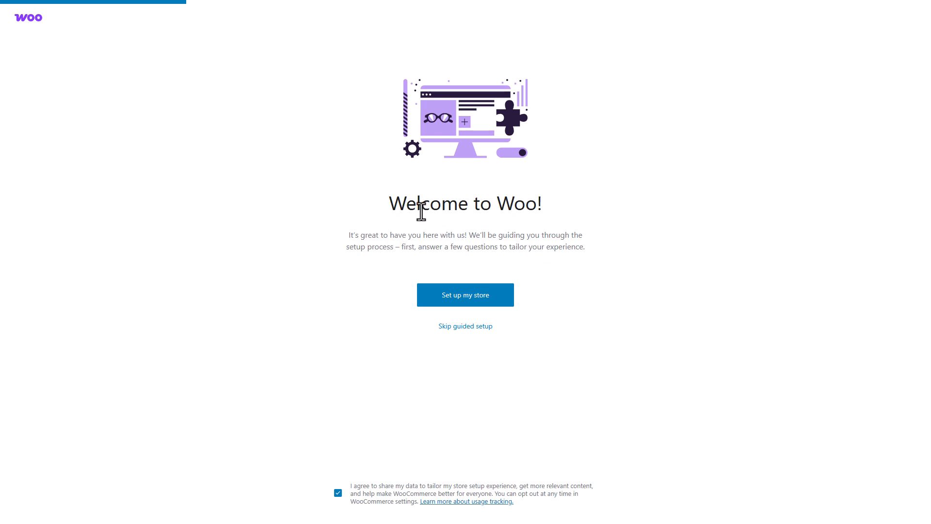
# Step: Start the guided store setup, keeping "I'm just starting my business" and the default store details
pyautogui.click(494, 299)
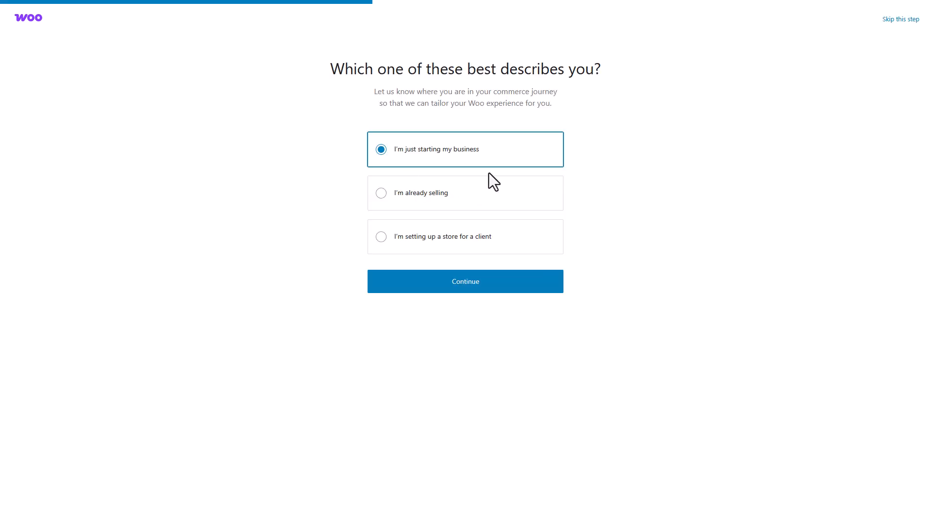
pyautogui.click(496, 288)
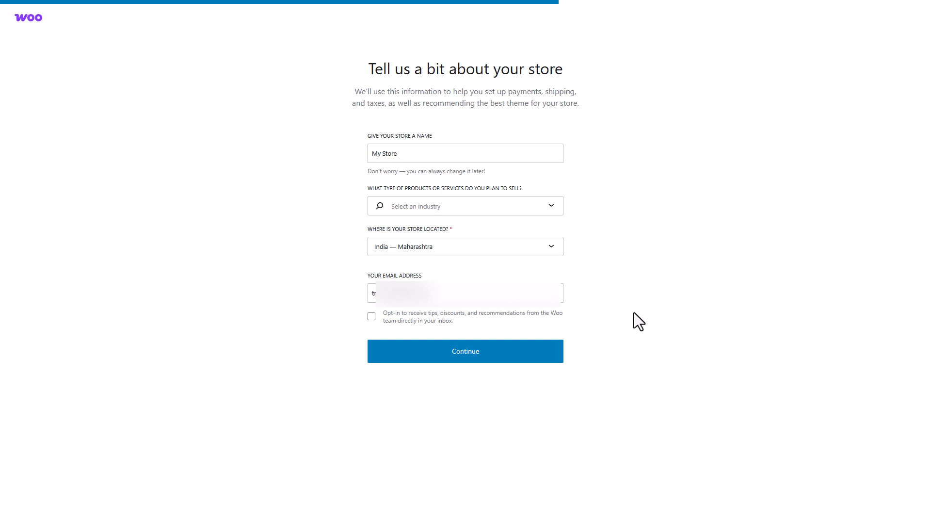
pyautogui.click(467, 358)
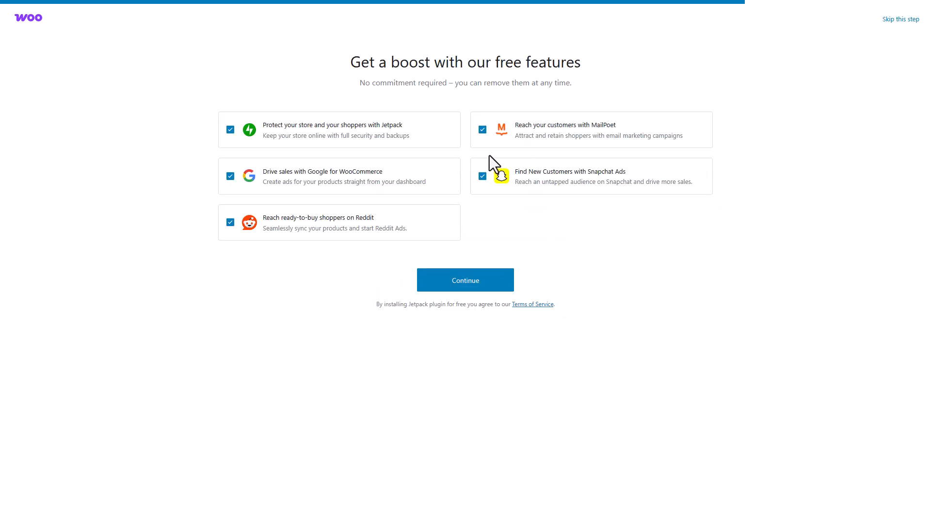
# Step: Deselect all five recommended free feature plugins and continue the store setup
pyautogui.click(482, 129)
pyautogui.click(483, 176)
pyautogui.click(230, 176)
pyautogui.click(230, 129)
pyautogui.click(231, 223)
pyautogui.click(475, 282)
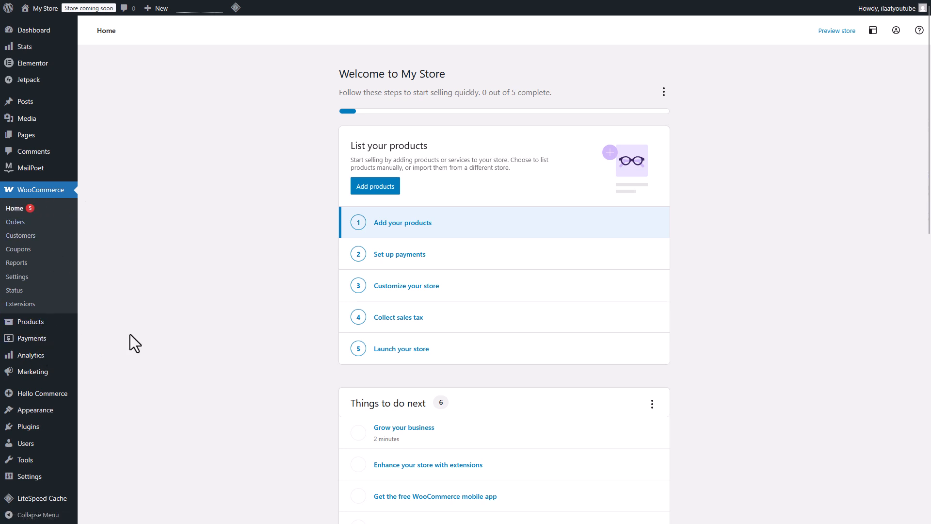
pyautogui.moveTo(37, 327)
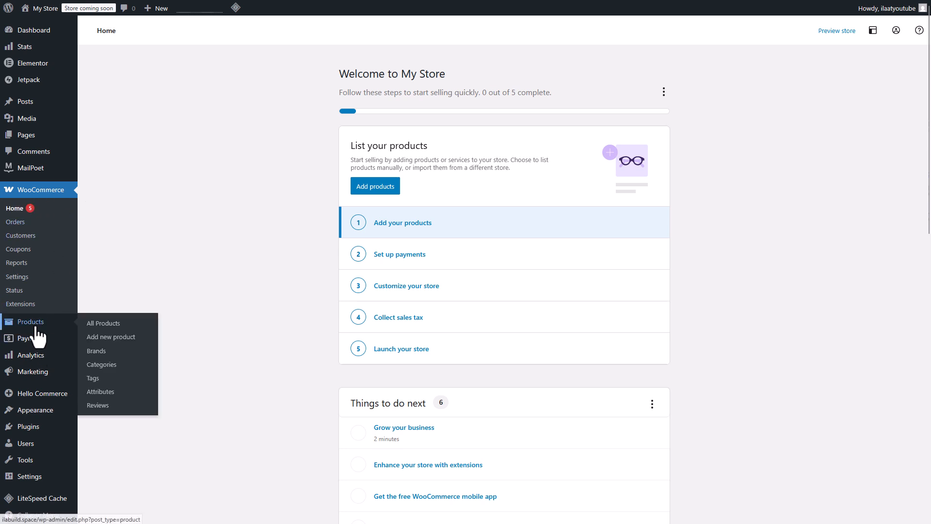
pyautogui.click(115, 336)
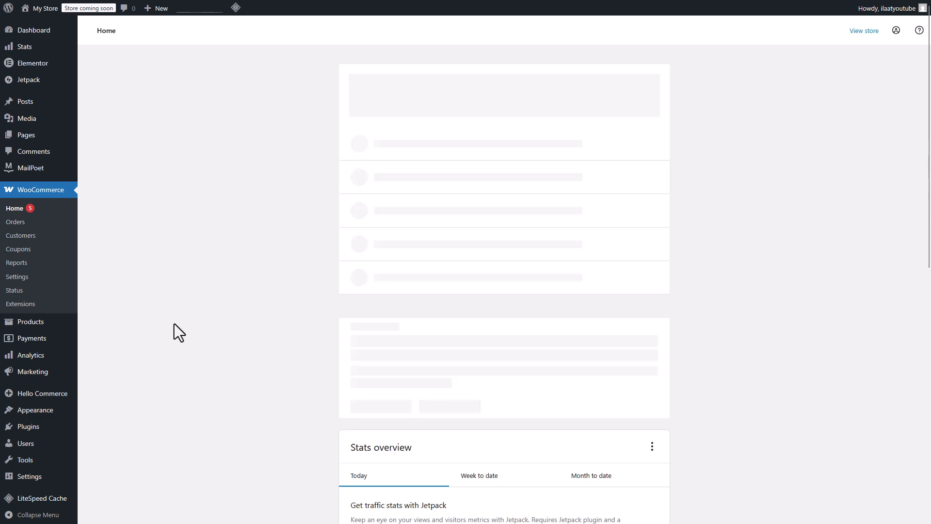
pyautogui.click(519, 239)
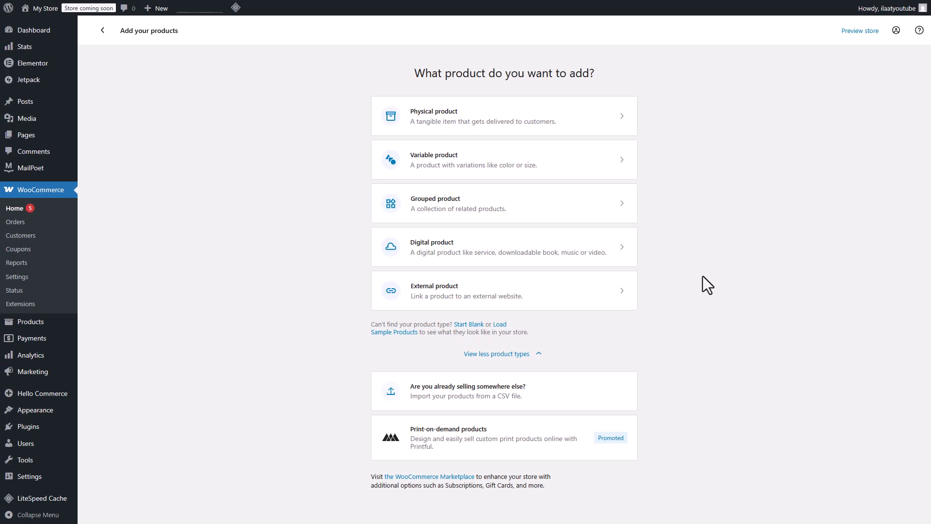
# Step: Create a new product and name it Men's Shirt 01
pyautogui.moveTo(29, 324)
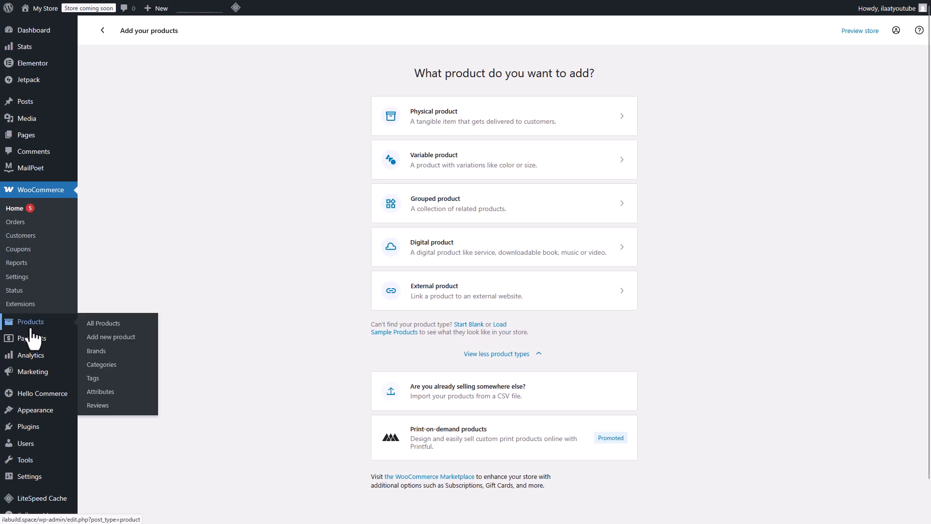
pyautogui.click(119, 341)
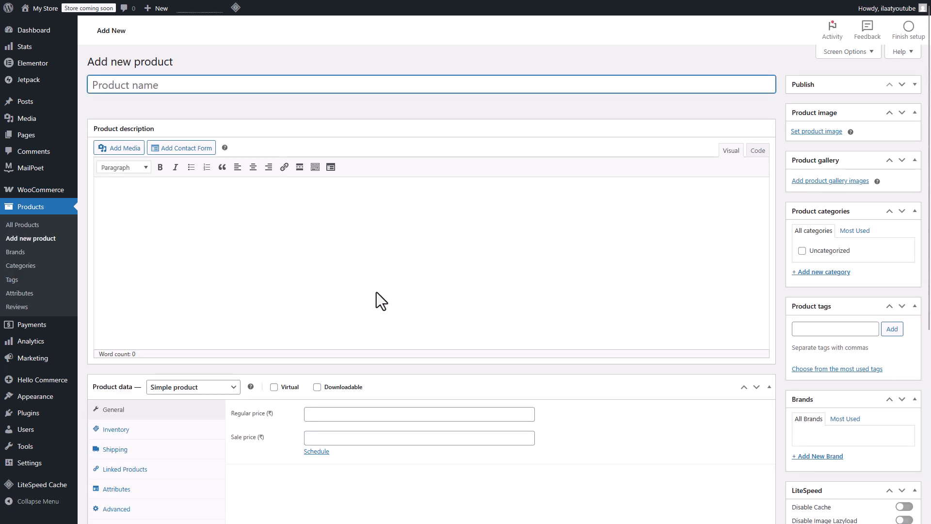
pyautogui.write('Men')
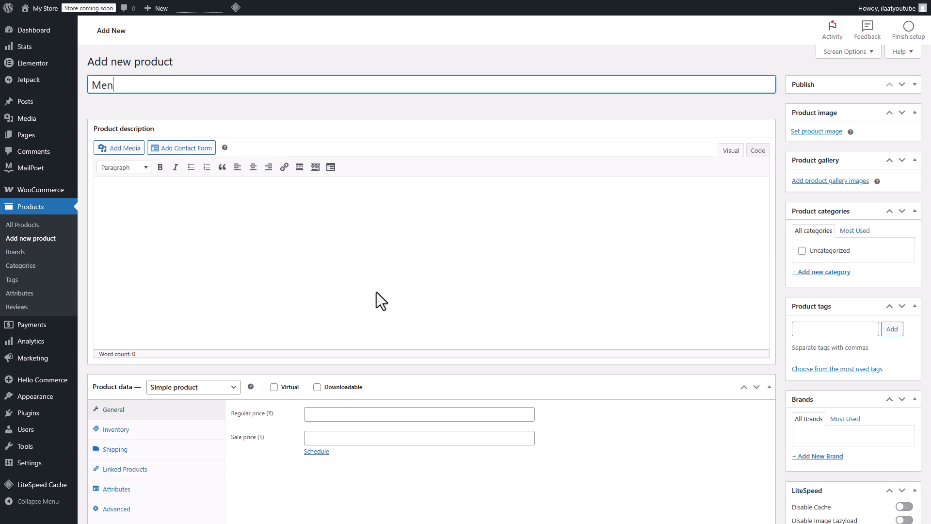
pyautogui.write("'s Shirt 01")
# Step: Enter Description as the product description text
pyautogui.press('Tab')
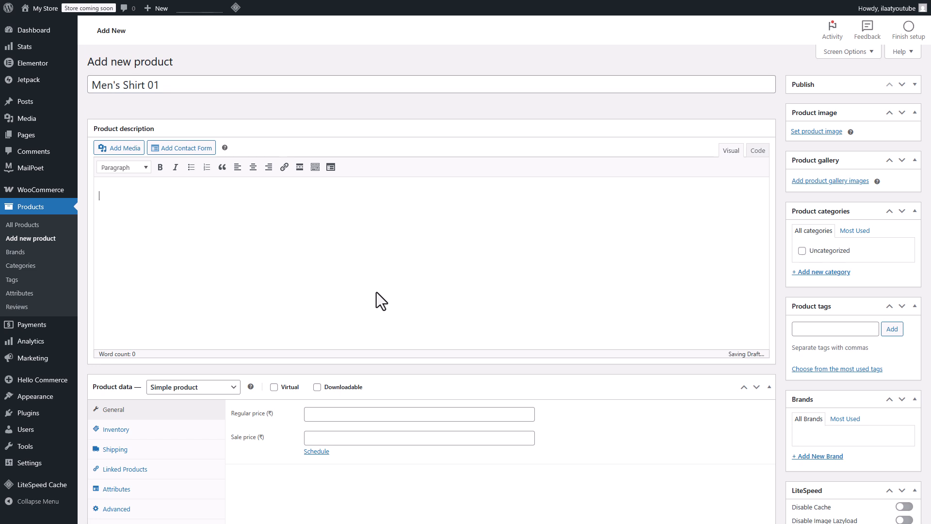
pyautogui.write('Descript')
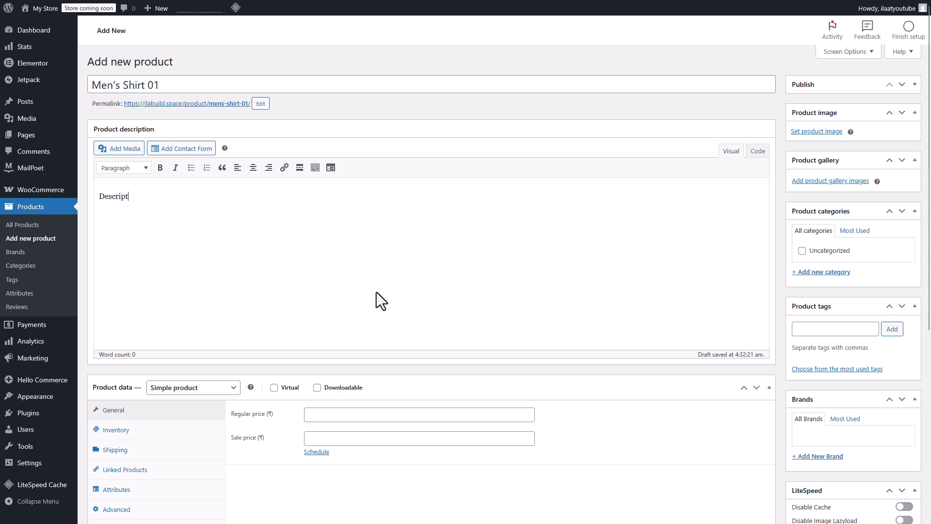
pyautogui.write('ion')
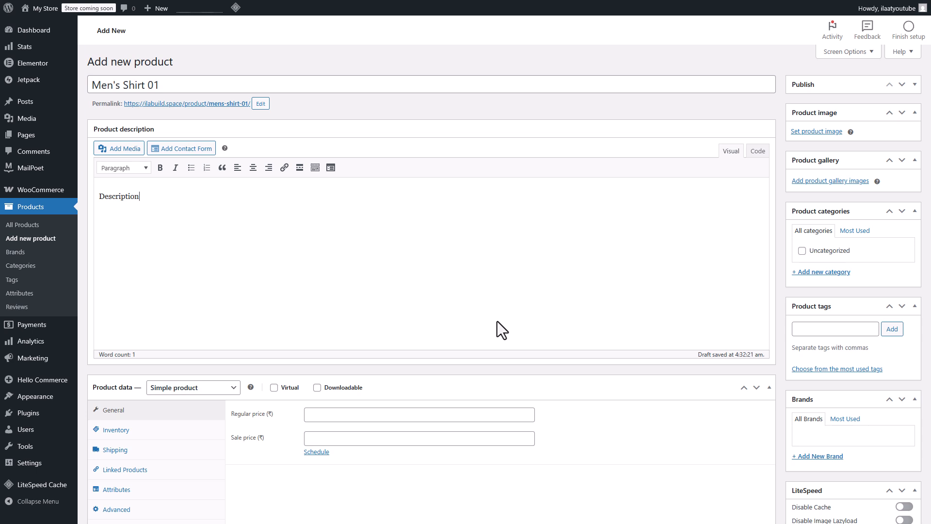
# Step: Review the available product type options for the product data
pyautogui.scroll(-3, 496, 321)
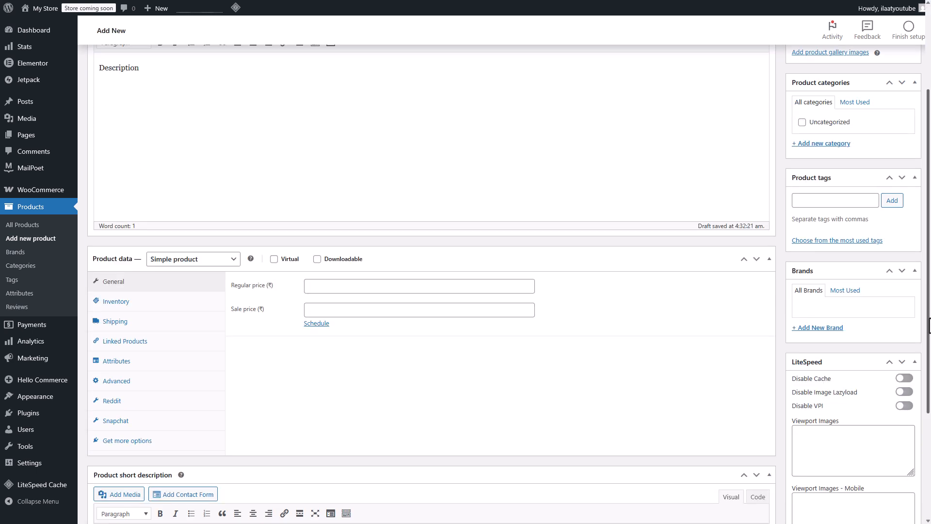
pyautogui.click(235, 262)
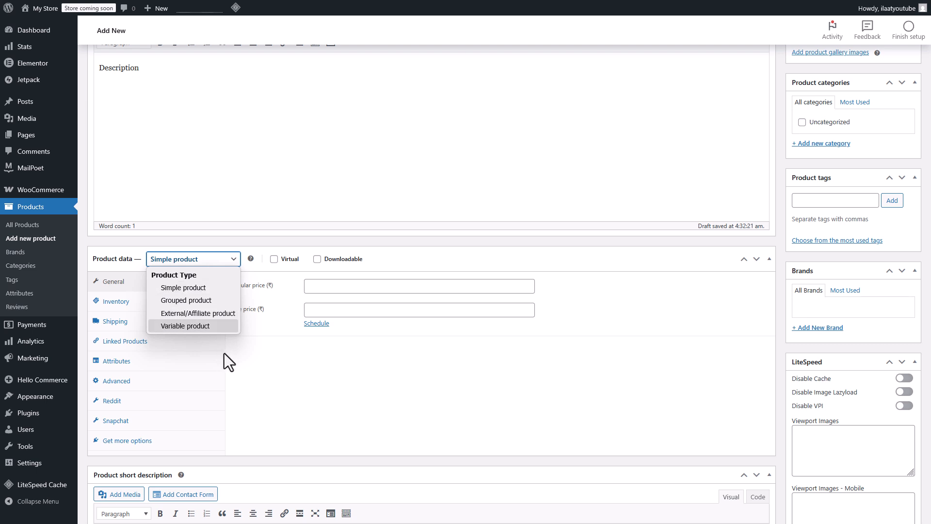
pyautogui.click(265, 363)
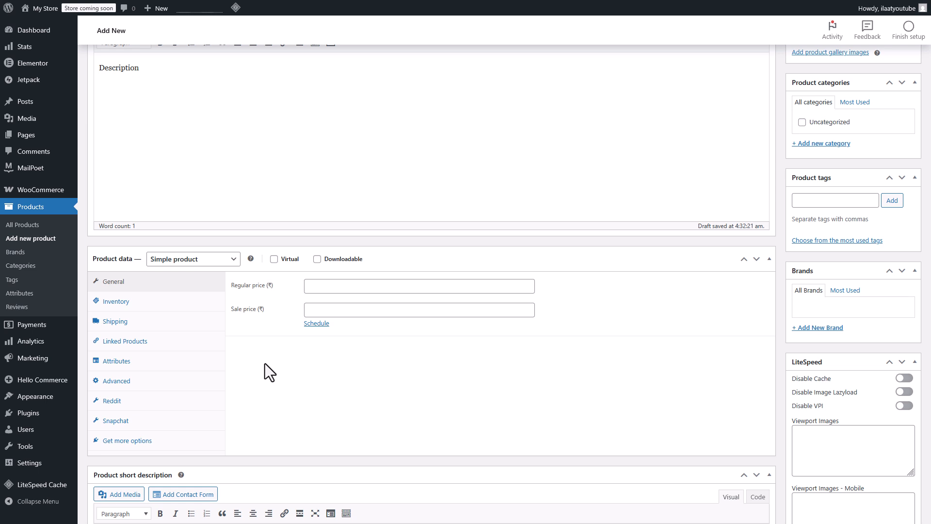
pyautogui.click(216, 260)
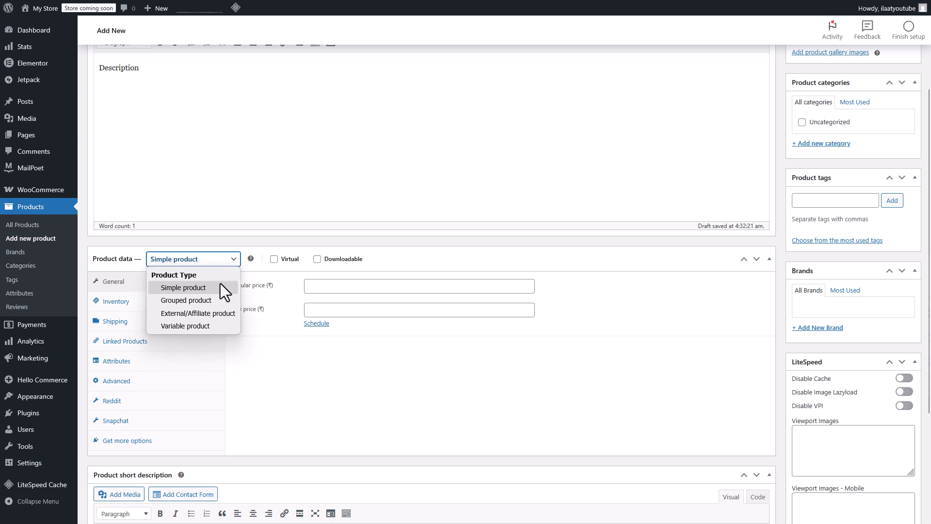
pyautogui.click(304, 371)
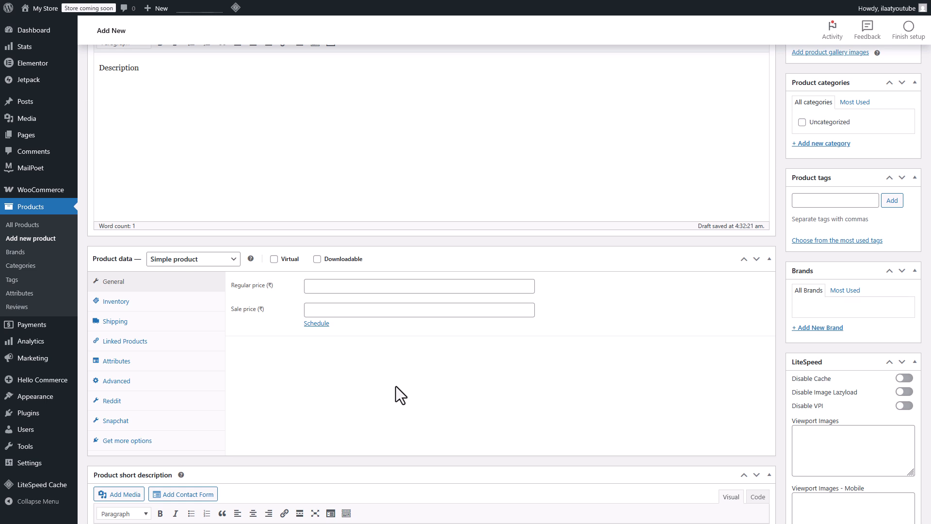
# Step: Set the regular price to 1000 and the sale price to 800
pyautogui.click(345, 286)
pyautogui.write('1000')
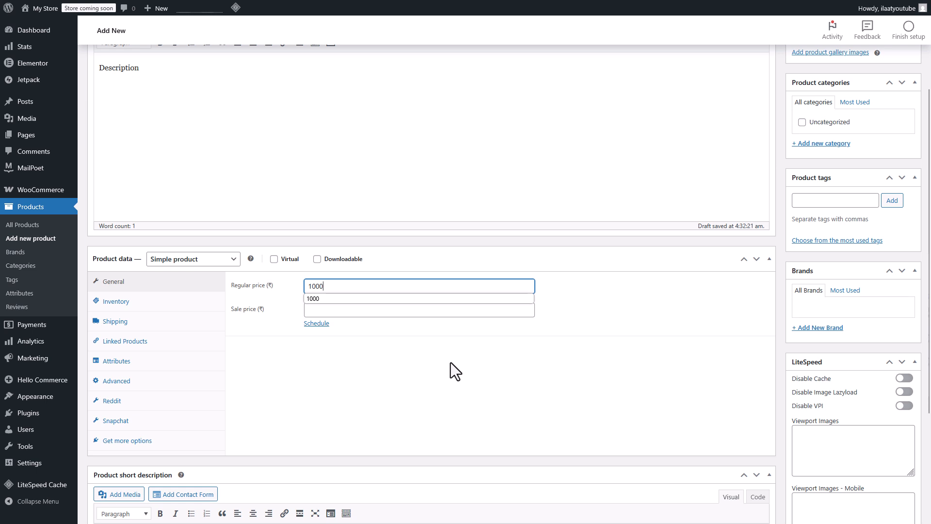
pyautogui.click(400, 368)
pyautogui.click(366, 316)
pyautogui.write('800')
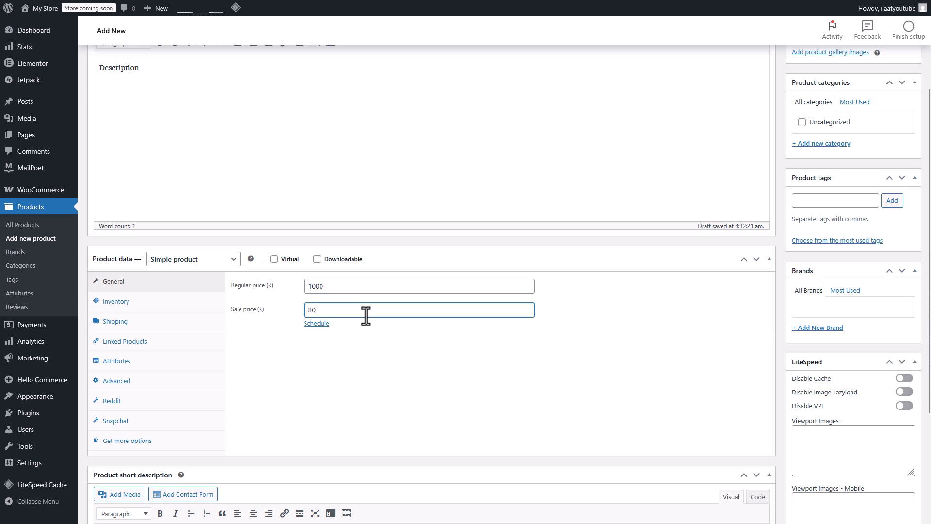
# Step: Browse each product data section, from Inventory through Get more options, then return to General
pyautogui.click(159, 307)
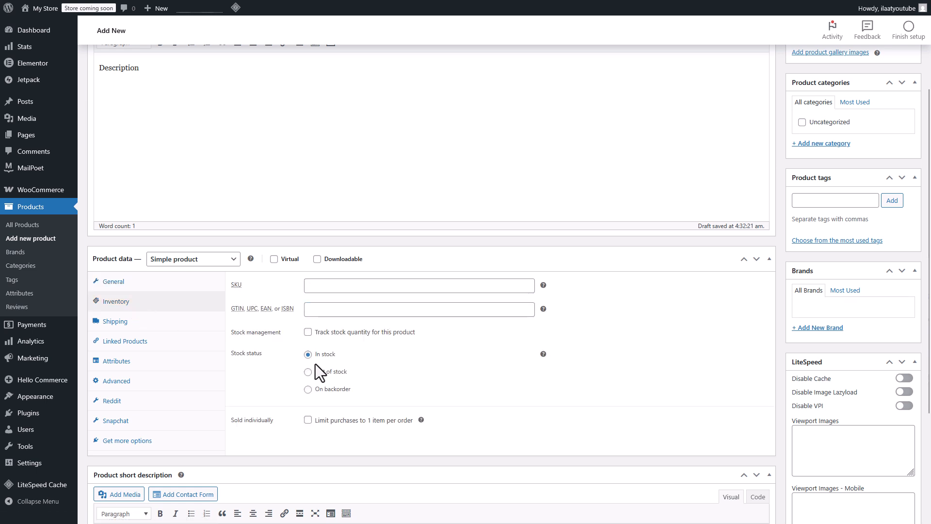
pyautogui.click(125, 322)
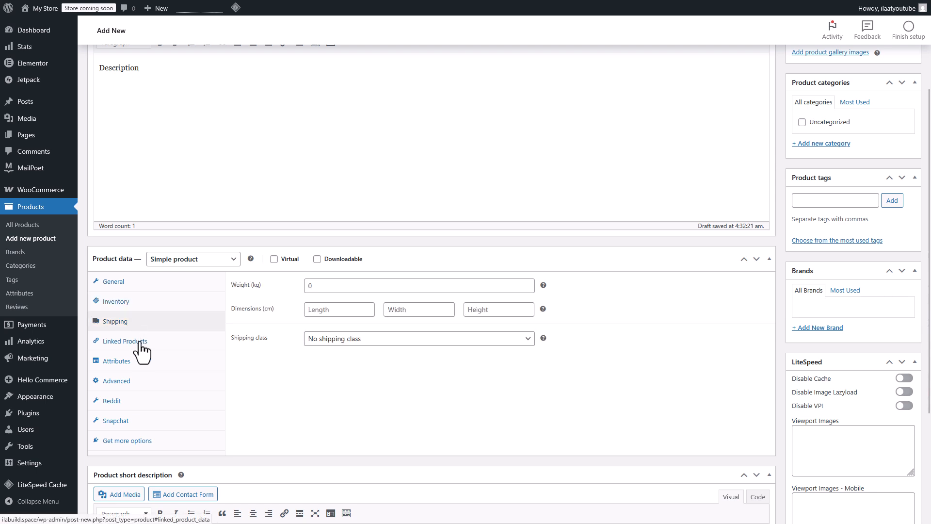
pyautogui.click(139, 344)
pyautogui.click(125, 363)
pyautogui.click(127, 381)
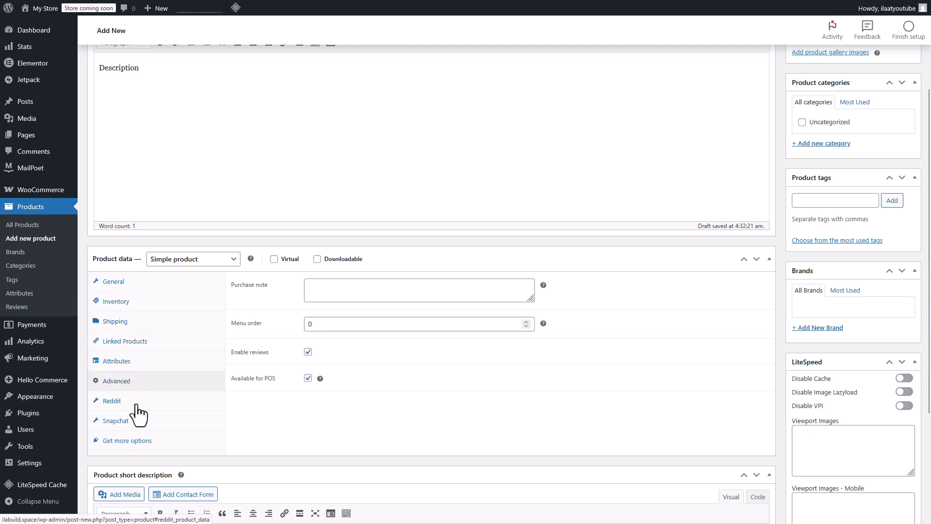
pyautogui.click(133, 401)
pyautogui.click(131, 421)
pyautogui.click(142, 440)
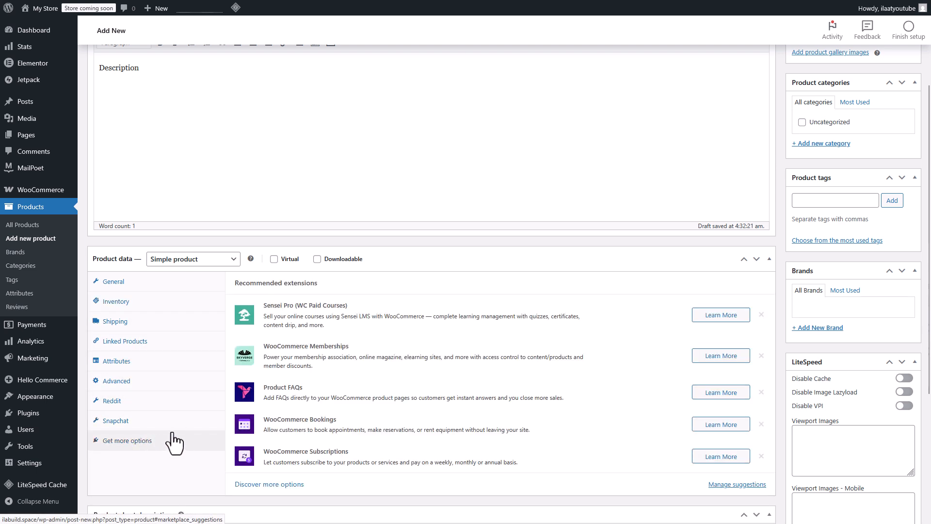
pyautogui.click(122, 286)
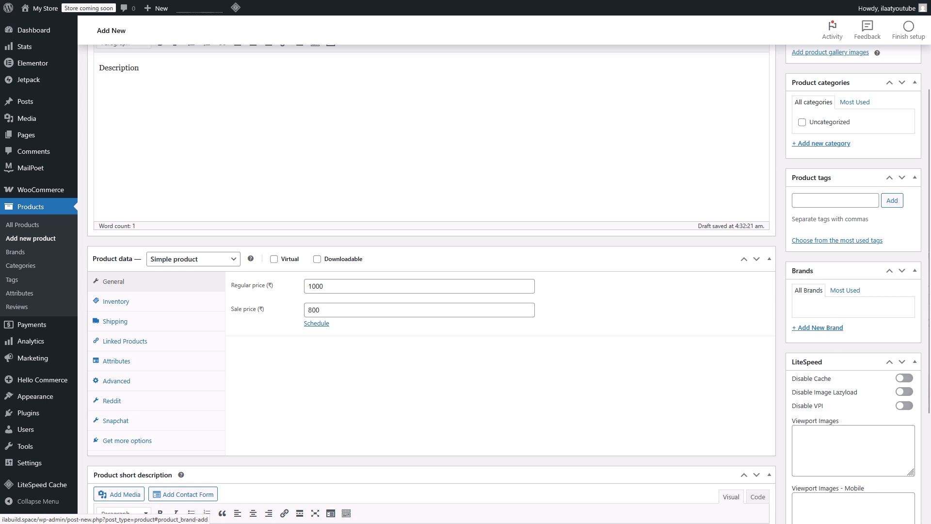
# Step: Enter Short Description here as the product short description
pyautogui.scroll(-3, 674, 456)
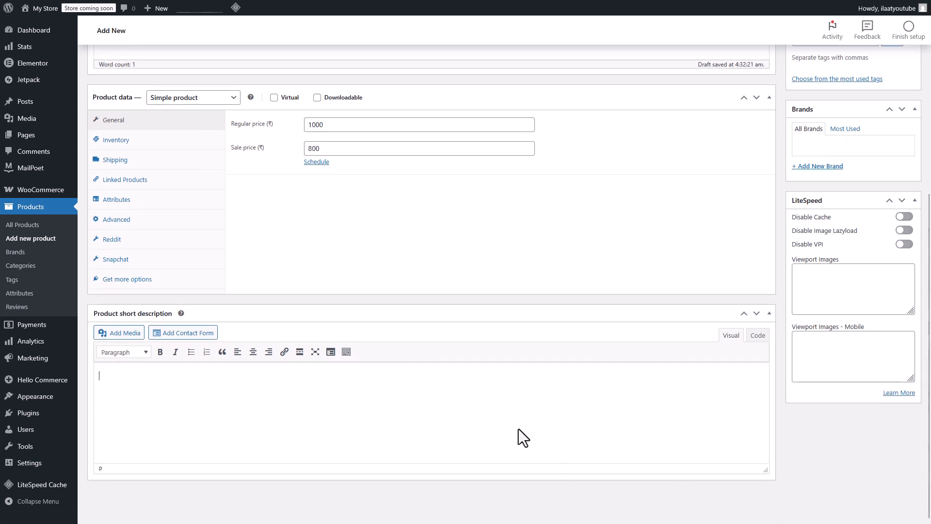
pyautogui.write('Short Descript')
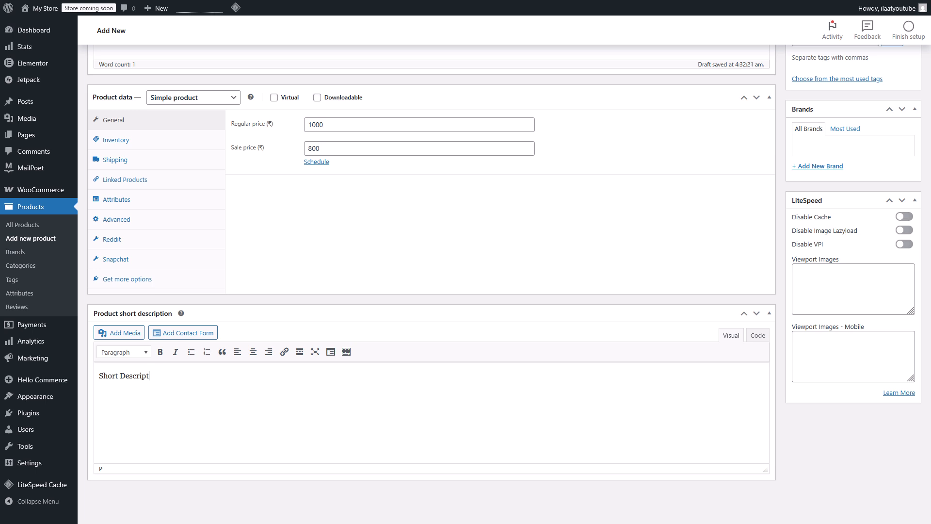
pyautogui.write('ion here')
# Step: Add a new product category named Men to the product
pyautogui.moveTo(929, 407); pyautogui.dragTo(930, 293)
pyautogui.click(832, 163)
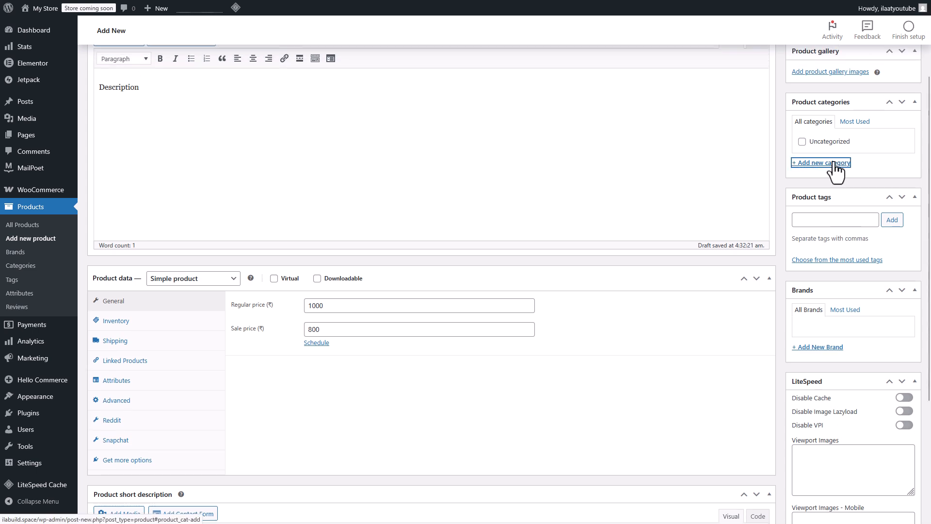
pyautogui.write('Me')
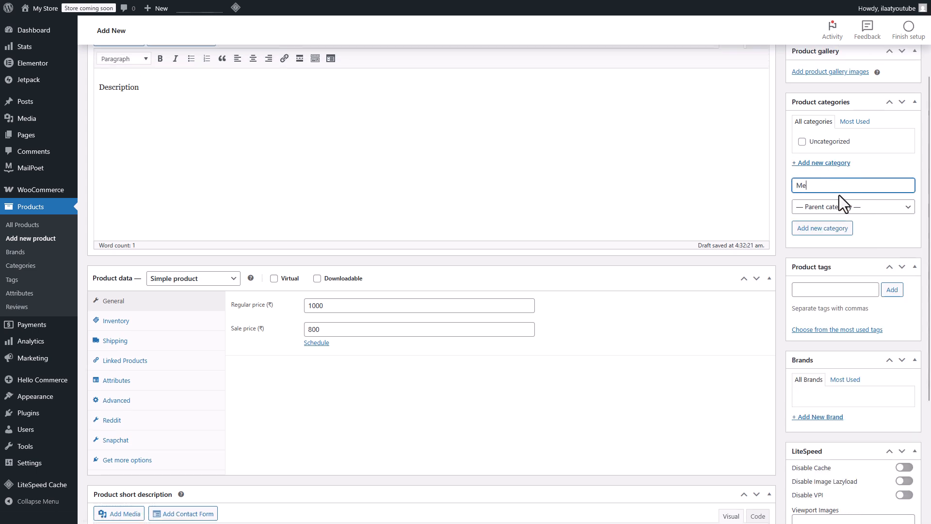
pyautogui.write('n')
pyautogui.click(824, 229)
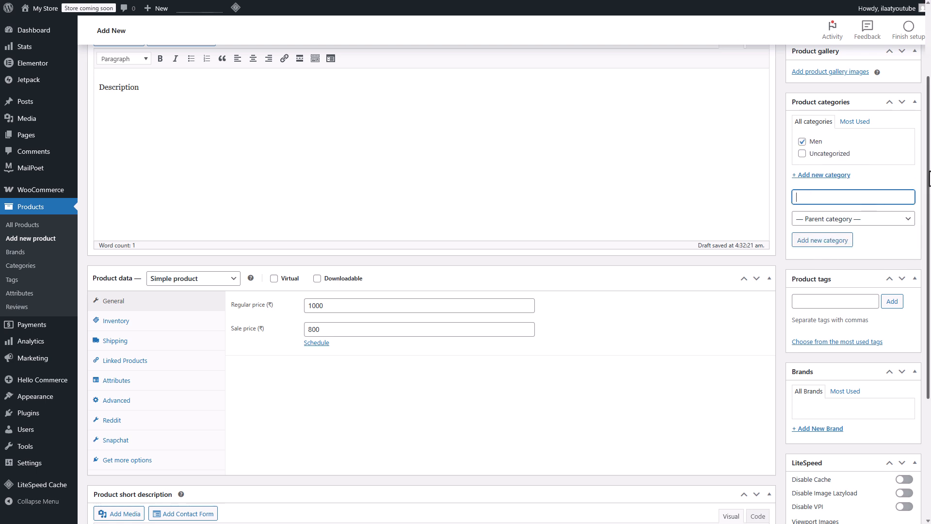
# Step: Set the checked shirt photo from the media library as the product image
pyautogui.scroll(2, 813, 141)
pyautogui.scroll(1, 853, 140)
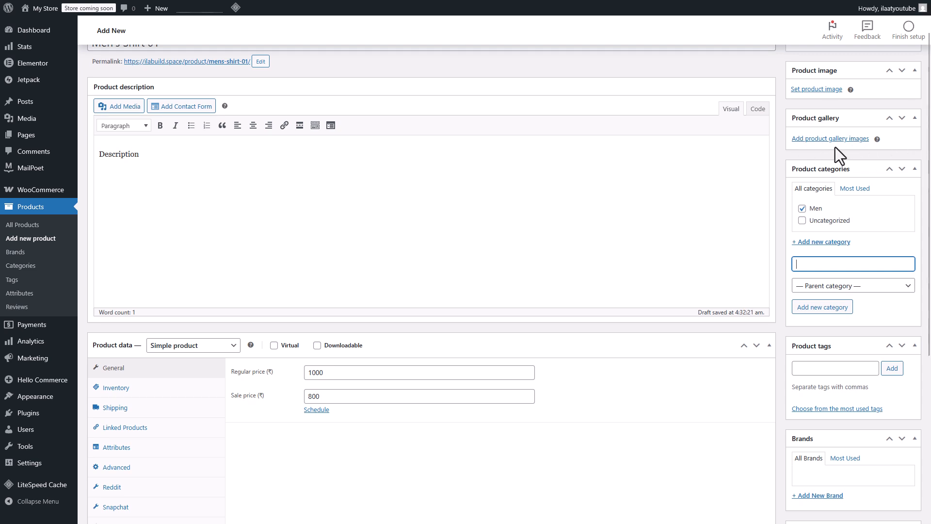
pyautogui.click(828, 89)
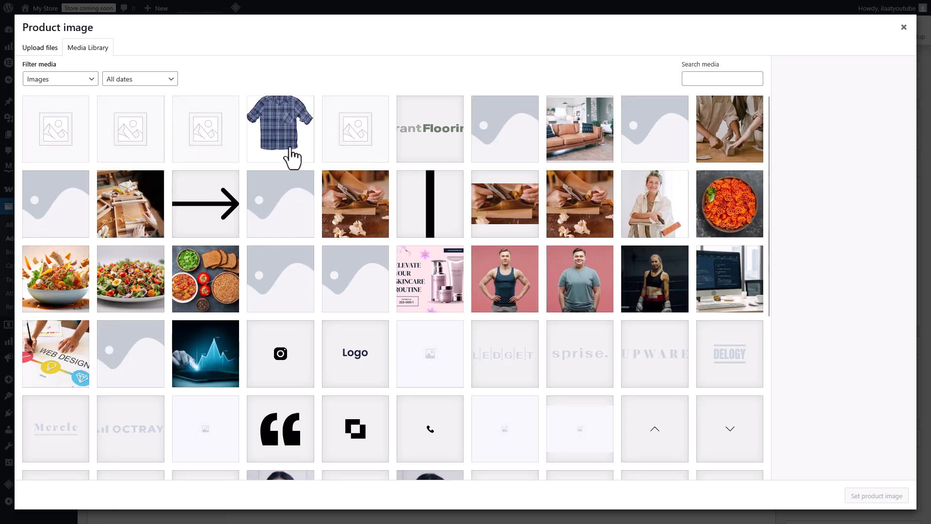
pyautogui.click(287, 151)
pyautogui.click(861, 496)
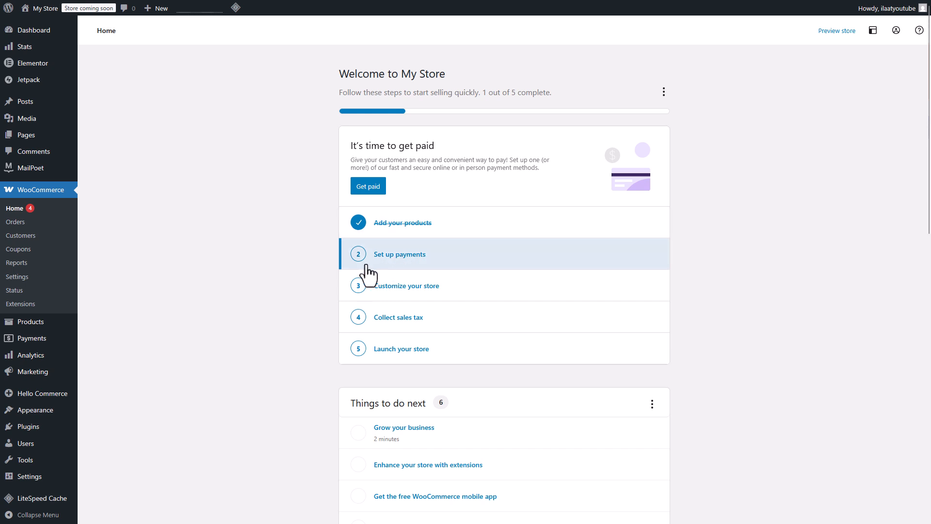
# Step: Enable the Cash on delivery and Direct bank transfer offline payment methods from the Set up payments task
pyautogui.click(443, 272)
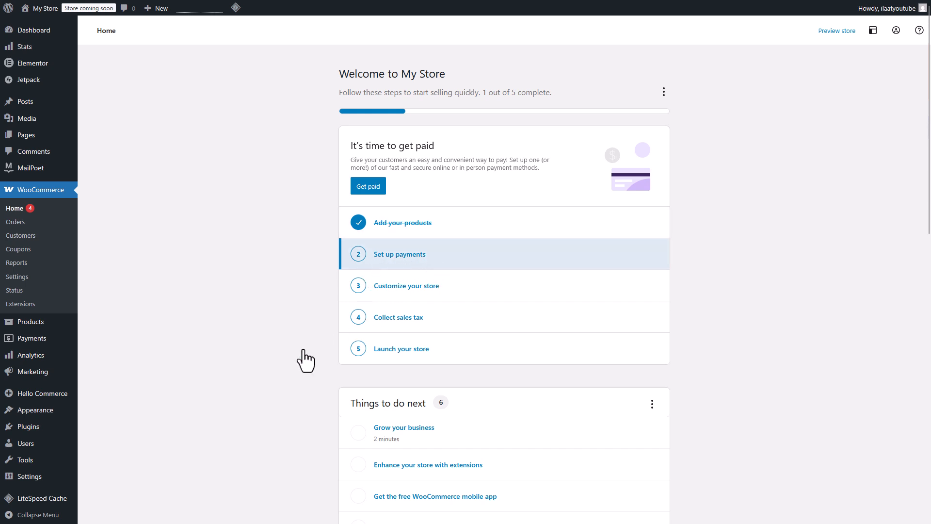
pyautogui.click(549, 230)
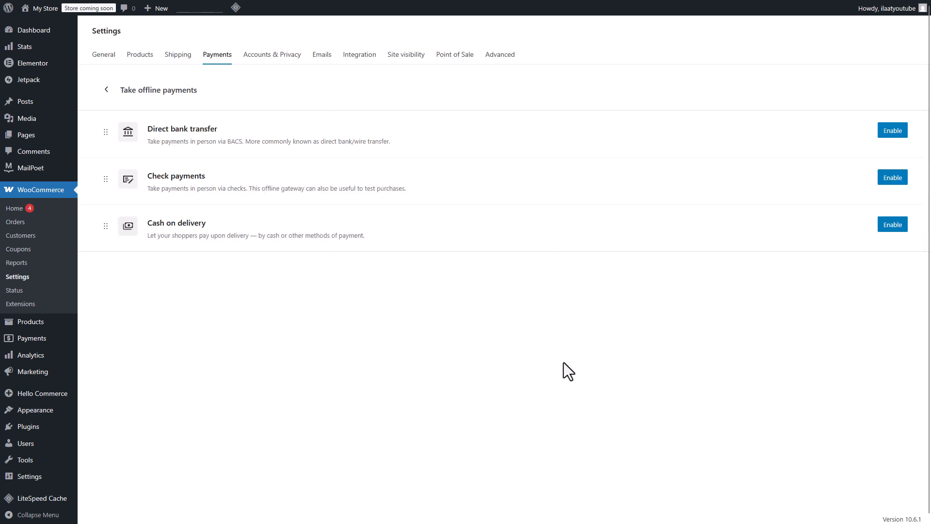
pyautogui.click(895, 225)
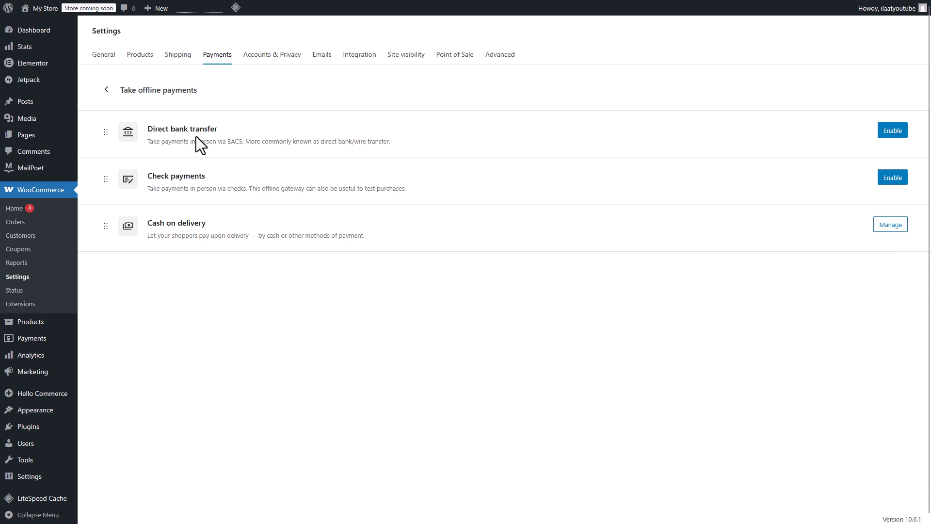
pyautogui.click(891, 130)
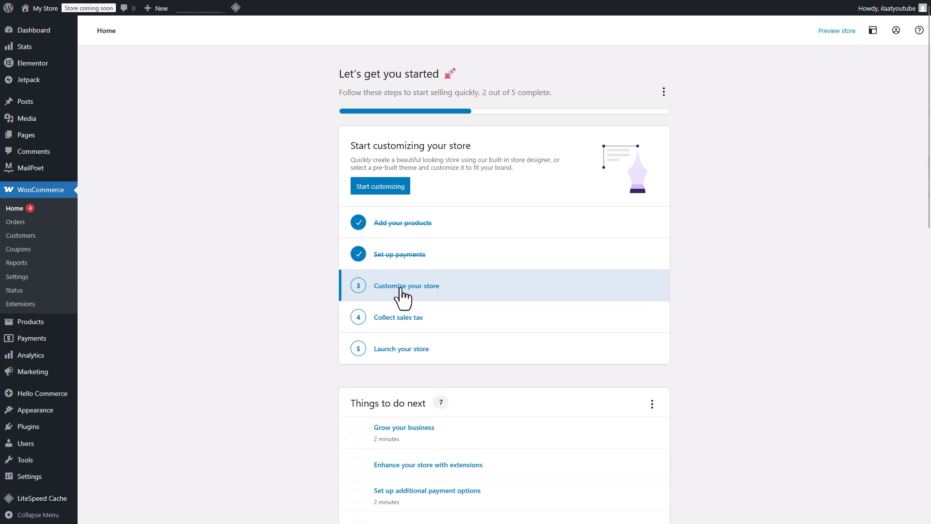
# Step: Open the Customize your store task and return to the setup checklist
pyautogui.click(401, 291)
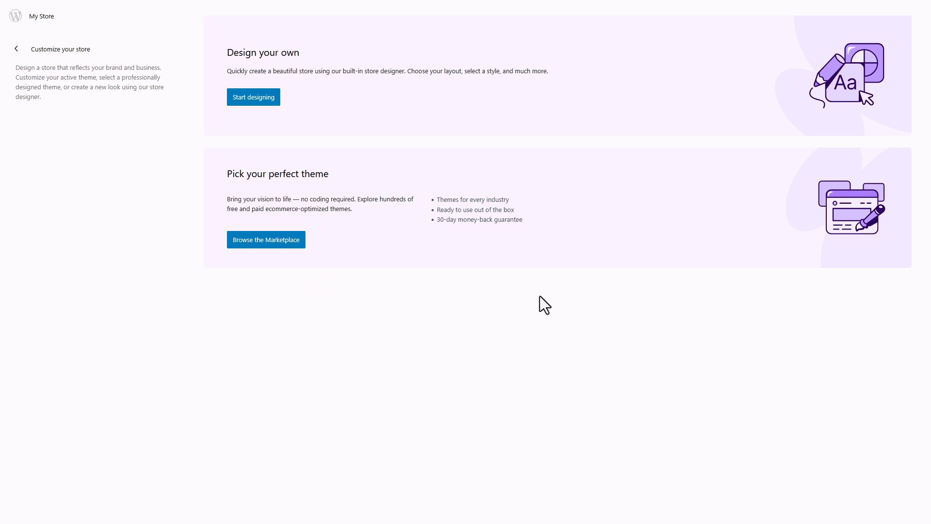
pyautogui.click(16, 49)
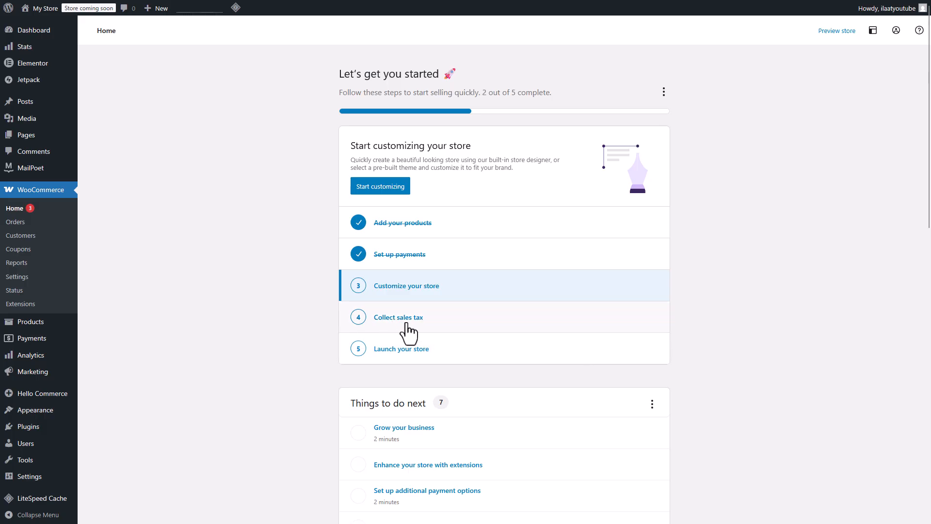
# Step: Enable tax rates from the Collect sales tax task and open the tax settings
pyautogui.click(408, 325)
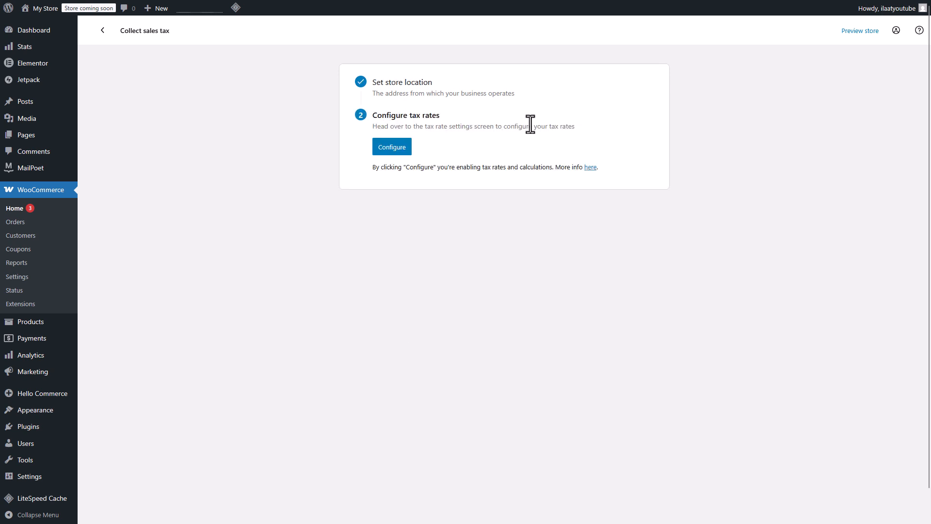
pyautogui.click(396, 149)
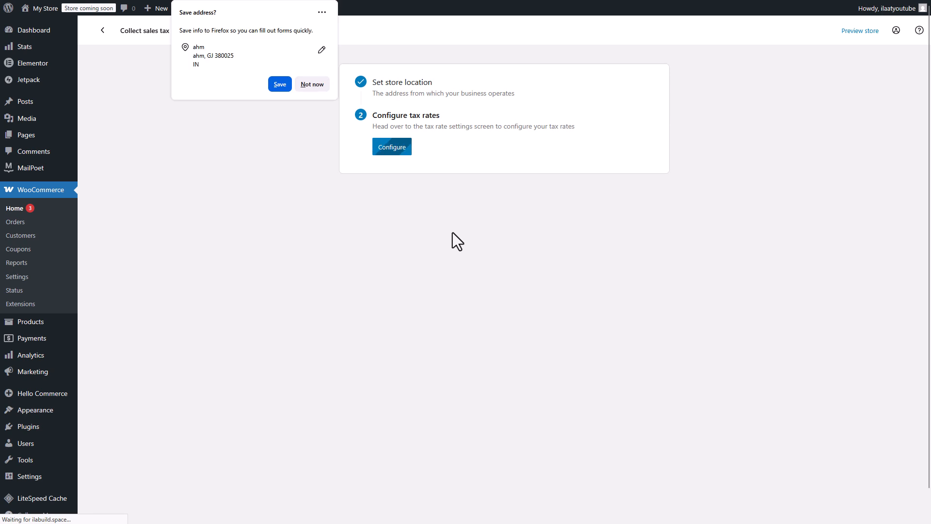
pyautogui.click(298, 85)
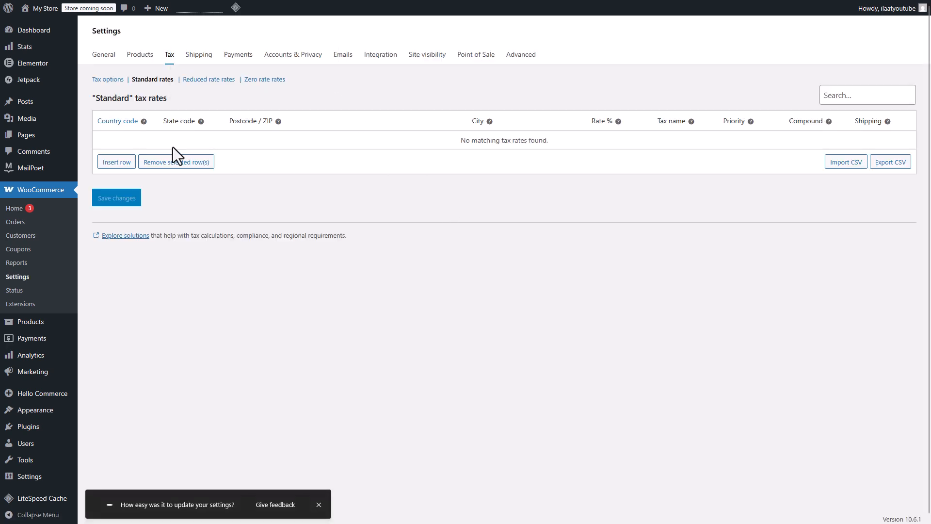
pyautogui.click(116, 84)
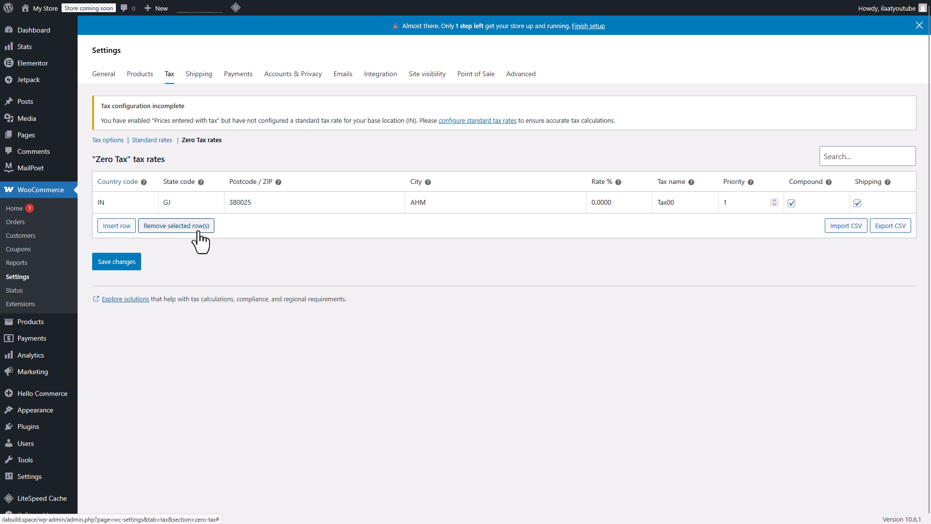
# Step: Review the tax options, then return to the WooCommerce home screen
pyautogui.click(115, 140)
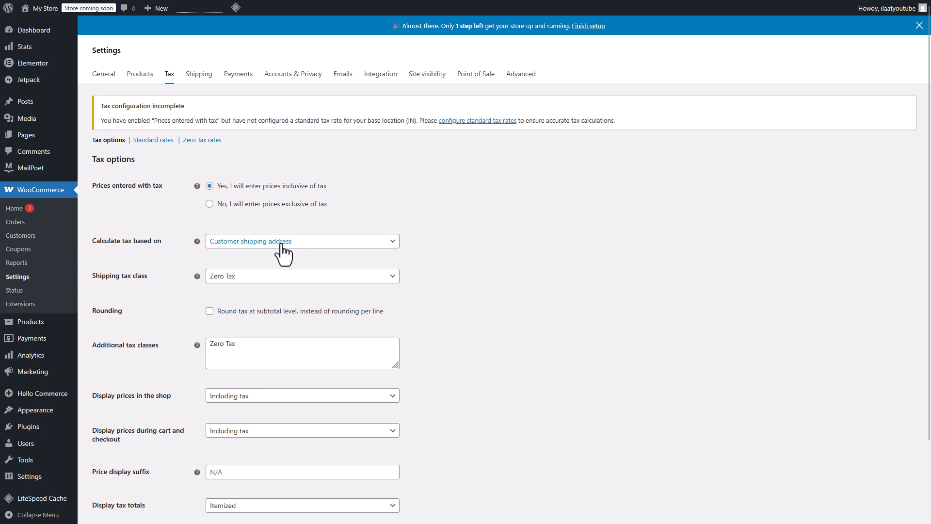
pyautogui.click(38, 212)
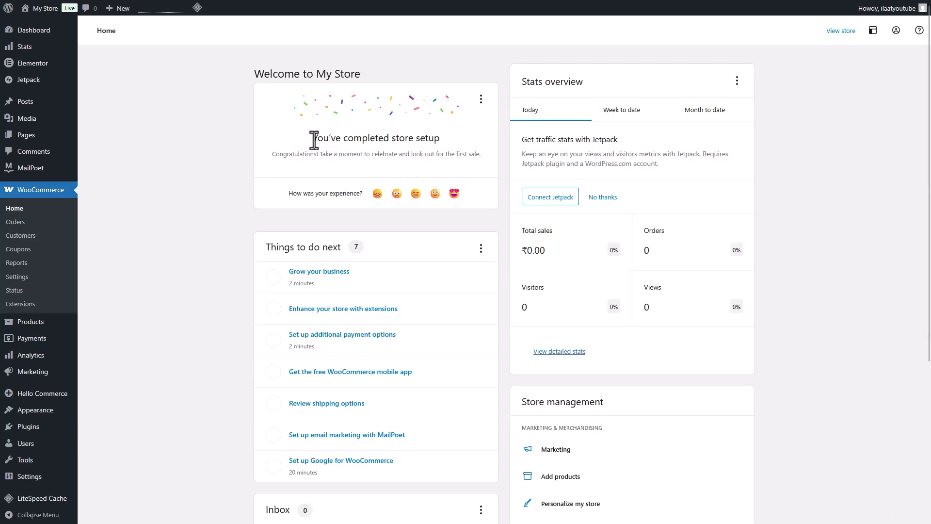
pyautogui.moveTo(313, 138); pyautogui.dragTo(449, 146)
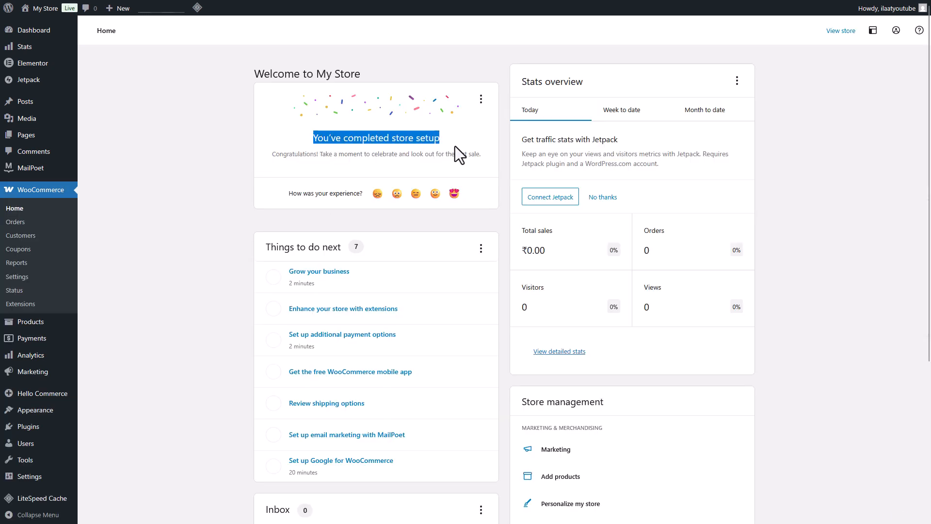
# Step: Browse the Pages list and the WooCommerce general settings
pyautogui.moveTo(40, 141)
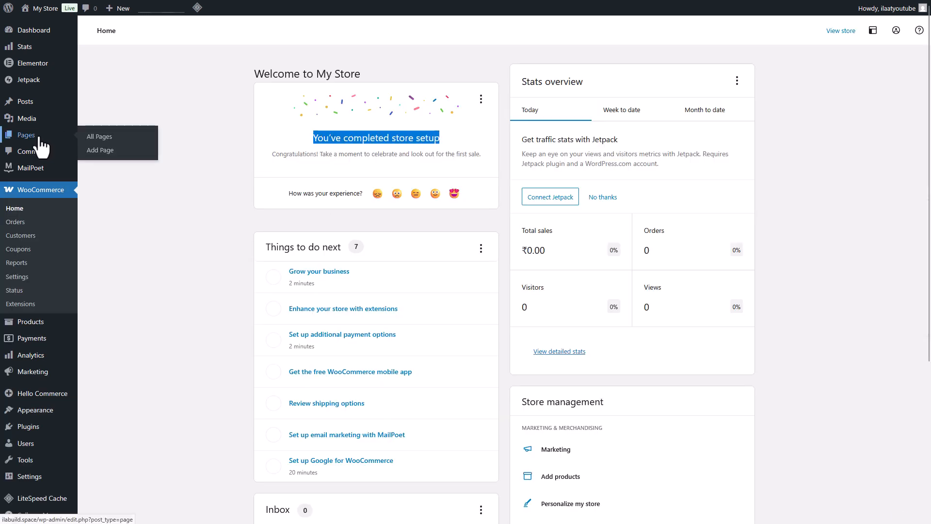
pyautogui.click(40, 138)
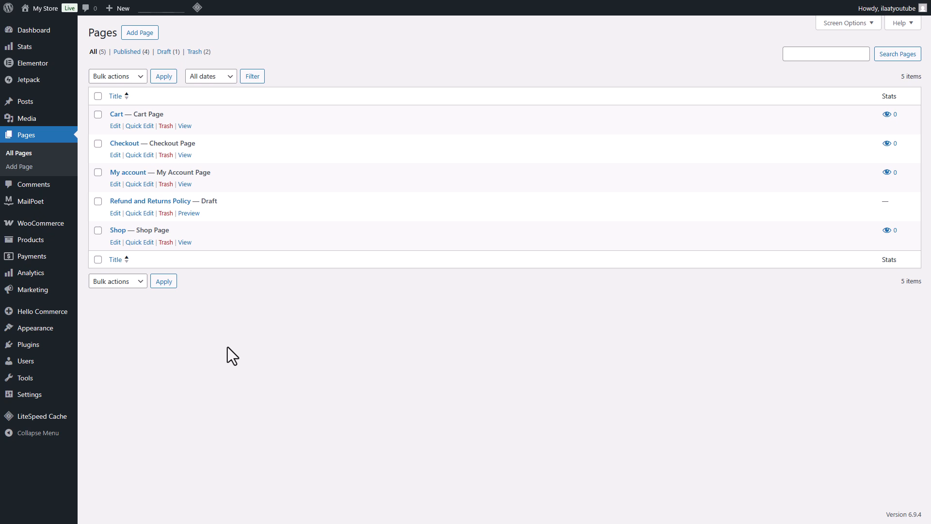
pyautogui.click(41, 224)
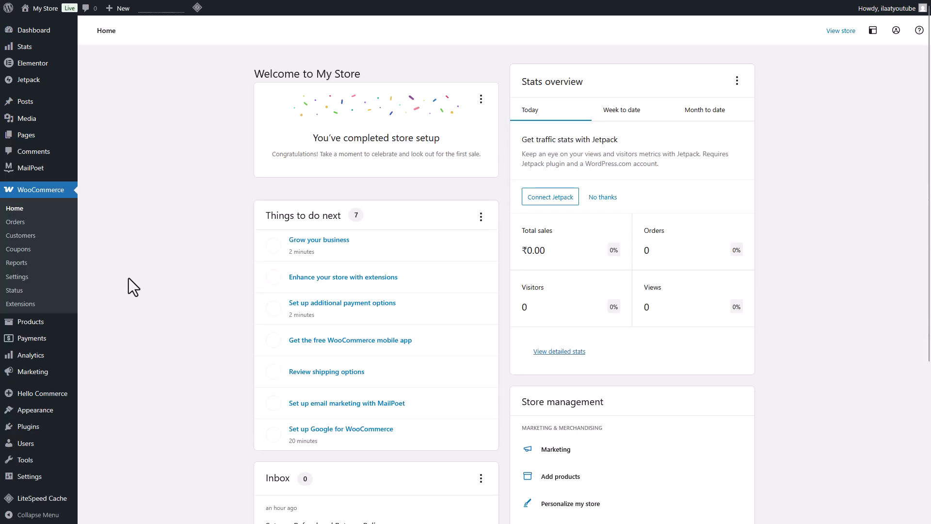
pyautogui.click(24, 280)
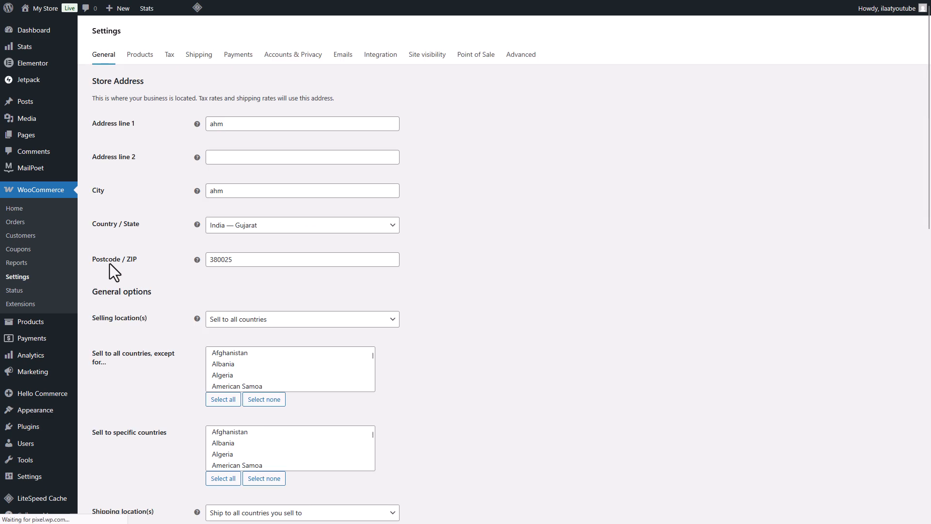
# Step: Open the shop, add Men's Shirt 01 to the cart and view the cart
pyautogui.click(149, 58)
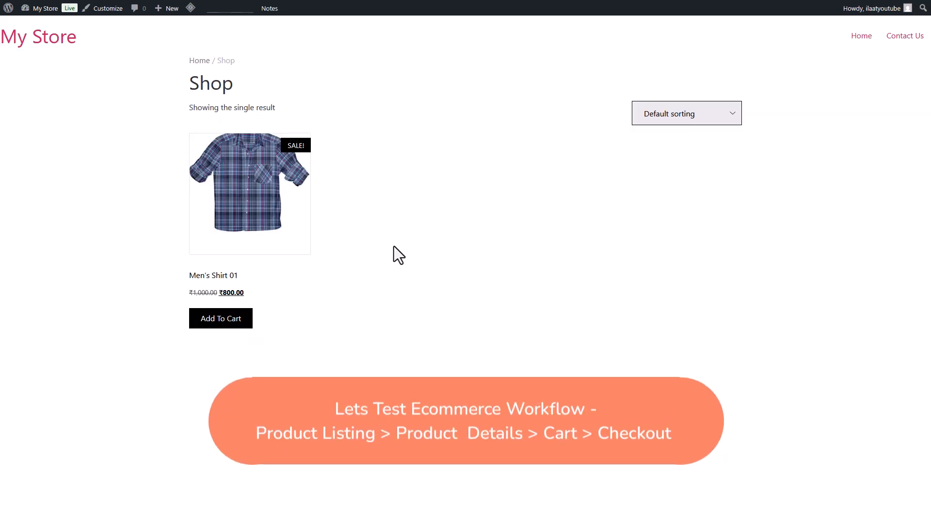
pyautogui.click(223, 322)
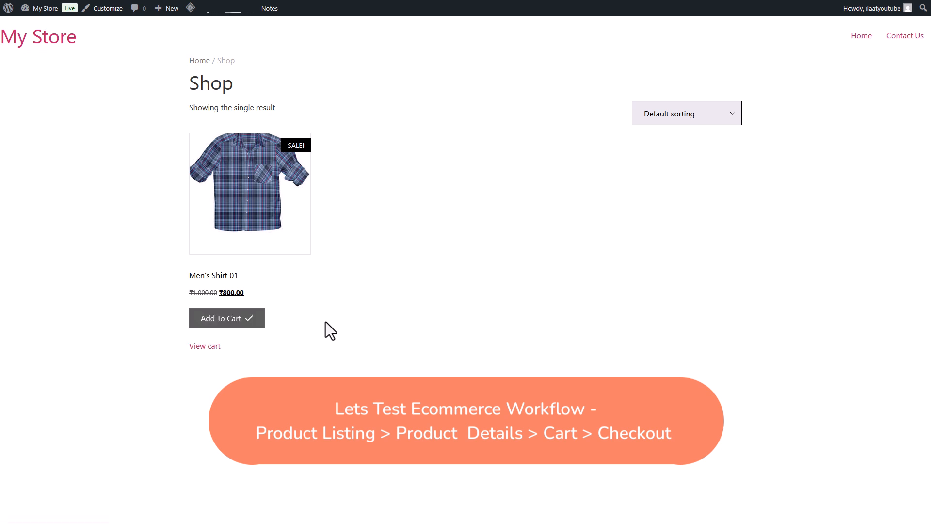
pyautogui.click(210, 346)
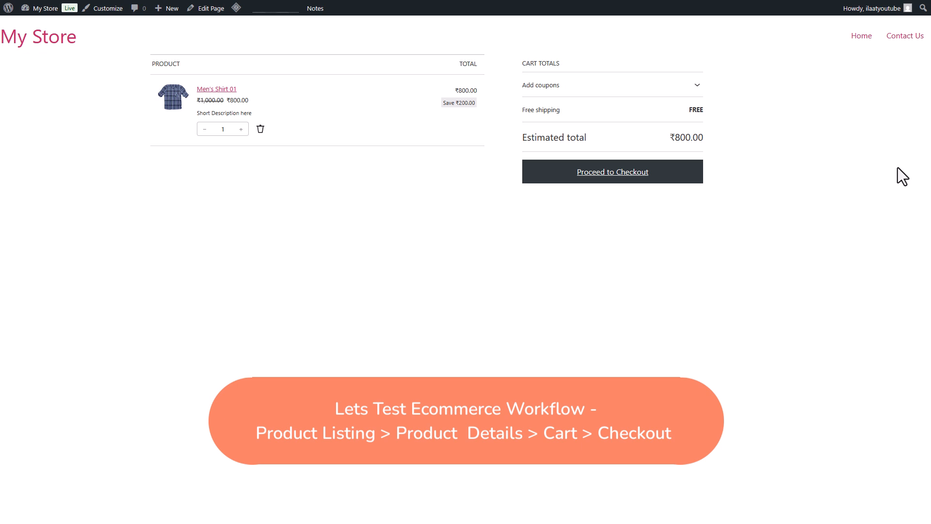
# Step: Increase the shirt's quantity twice in the cart and proceed to checkout
pyautogui.click(241, 129)
pyautogui.click(241, 129)
pyautogui.click(611, 181)
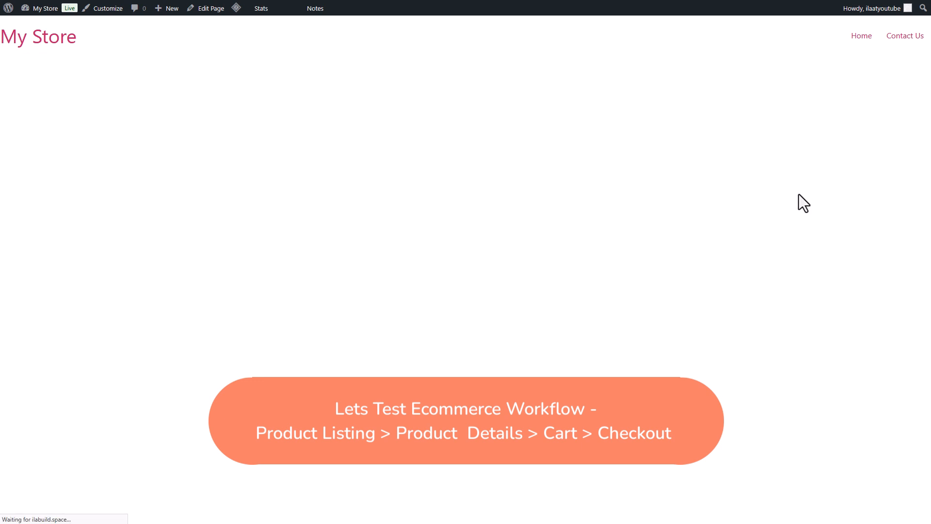